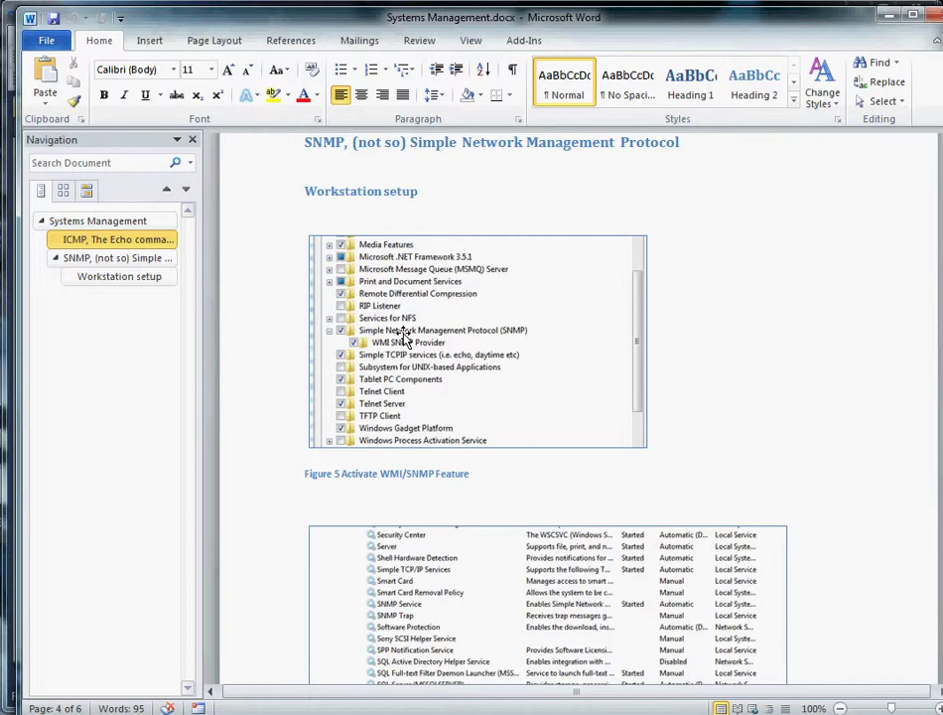
- Scroll past Figures 5 and 6 to Figure 7 SNMP Customize Response and the Security-tab screenshot
click(795, 344)
scroll(794, 345, down, 2)
scroll(795, 346, down, 3)
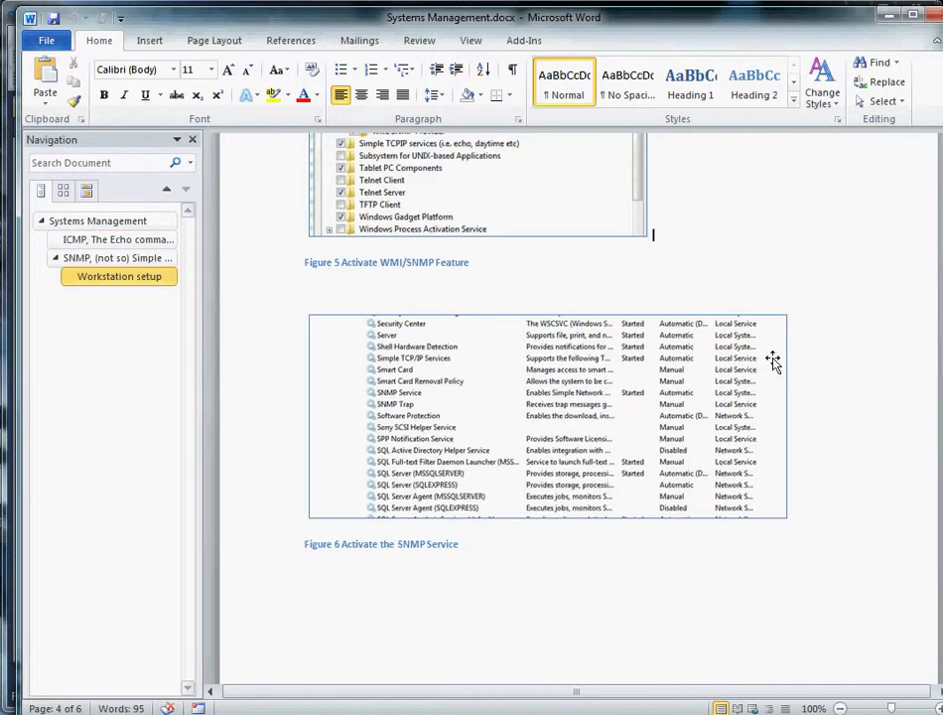
click(432, 389)
scroll(883, 300, down, 12)
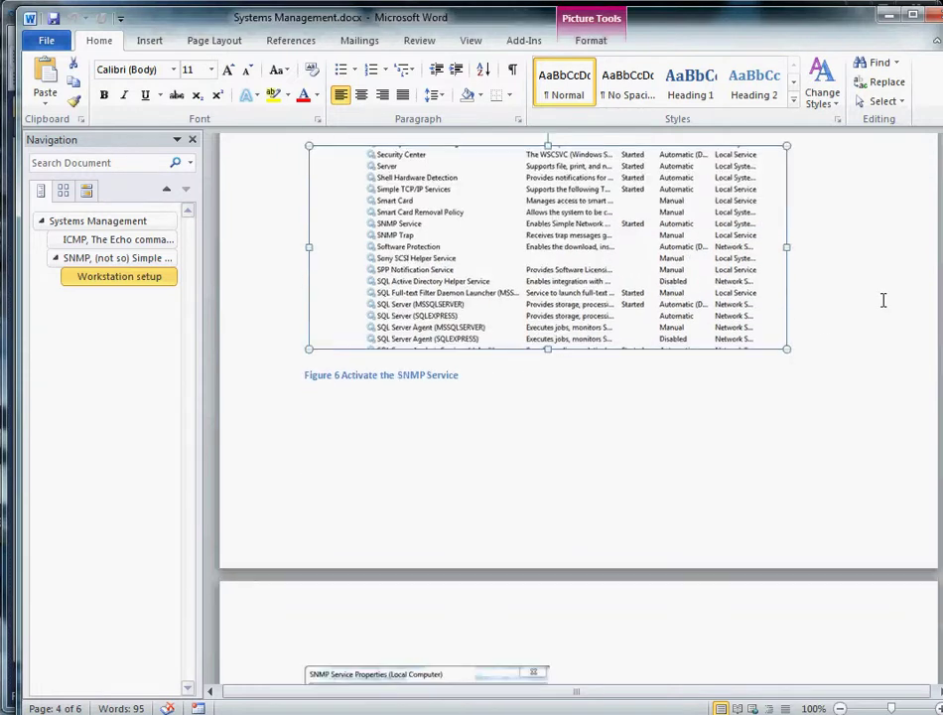
scroll(883, 300, down, 5)
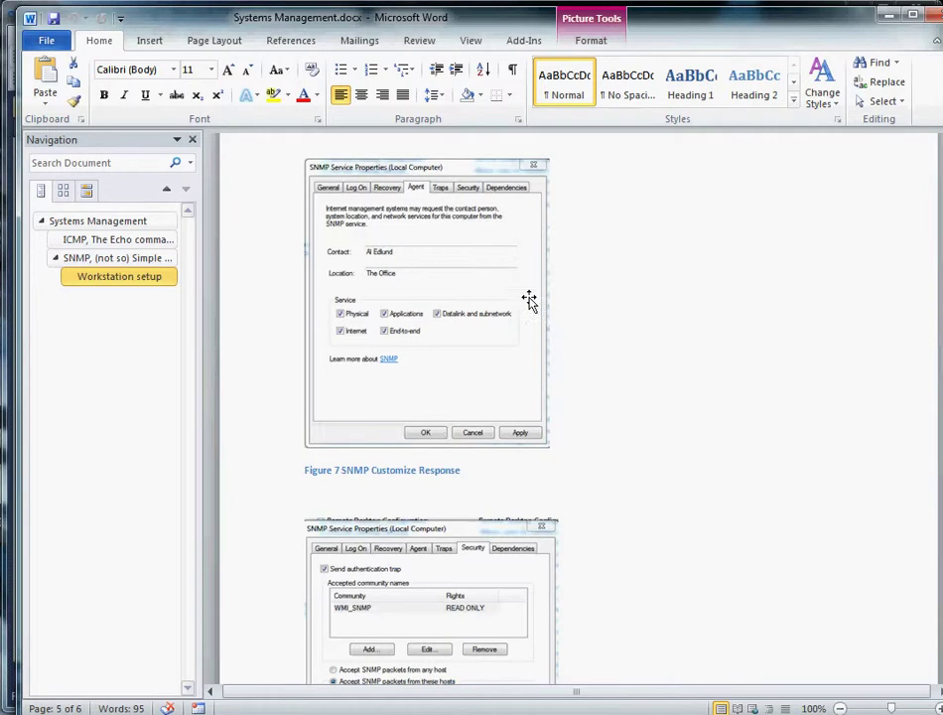
click(498, 278)
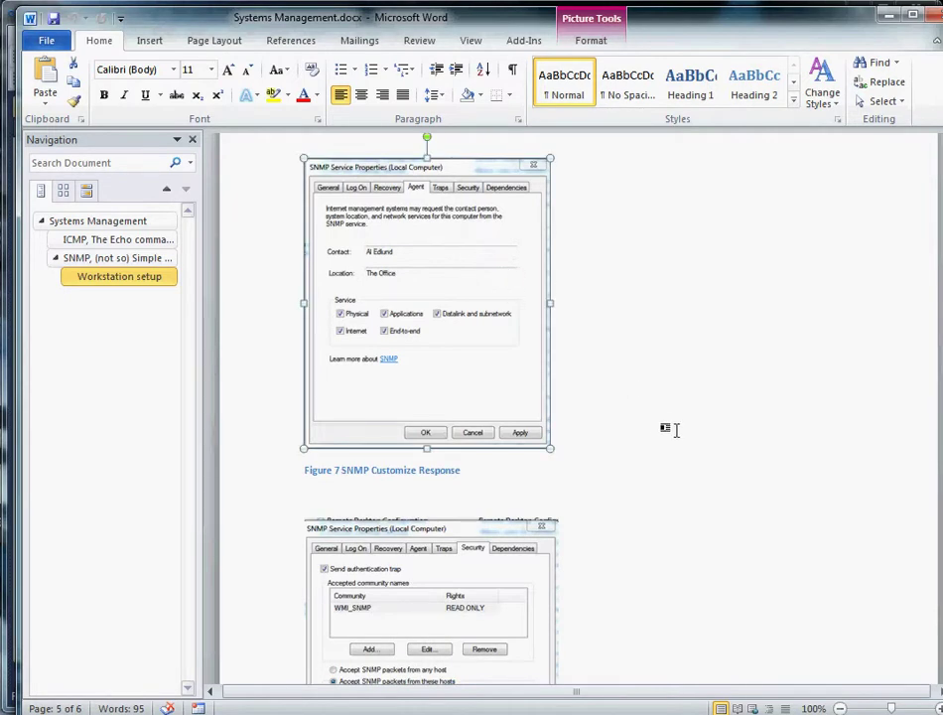
scroll(675, 430, down, 2)
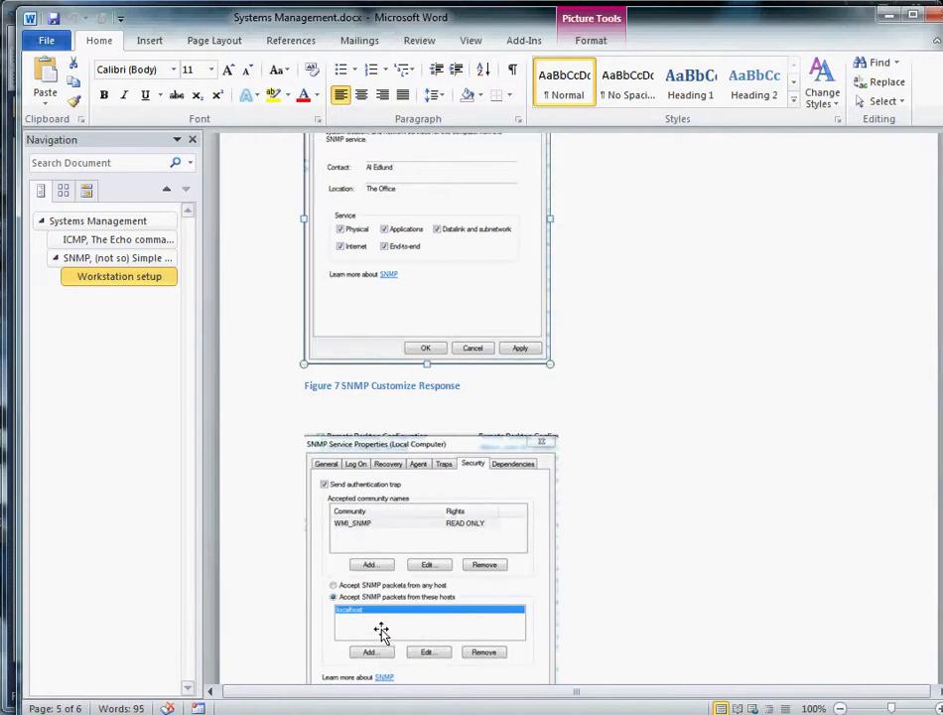
scroll(705, 581, down, 1)
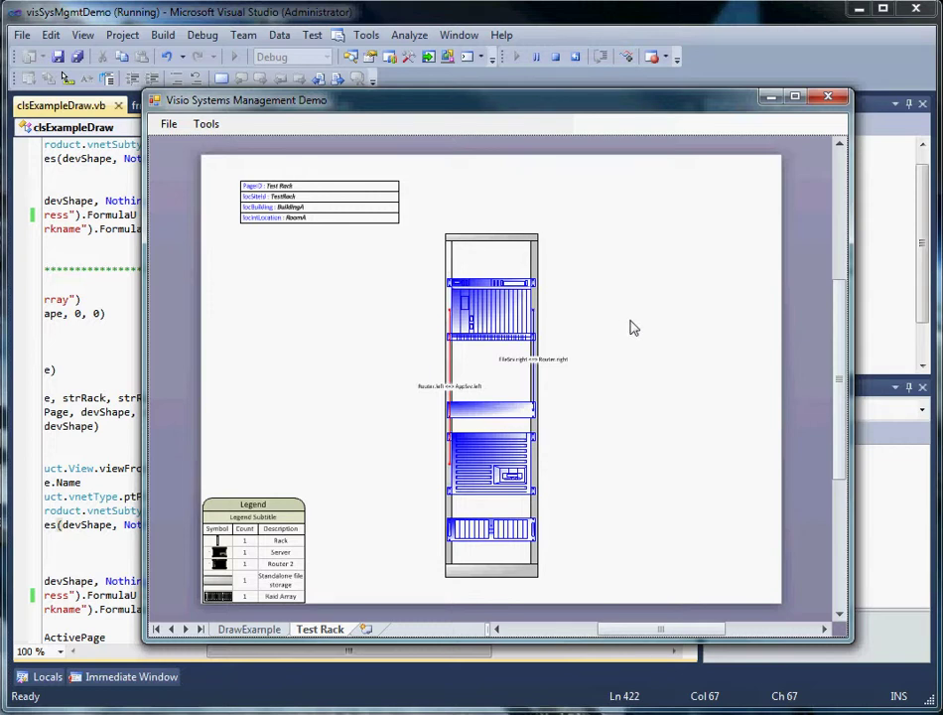
right_click(519, 310)
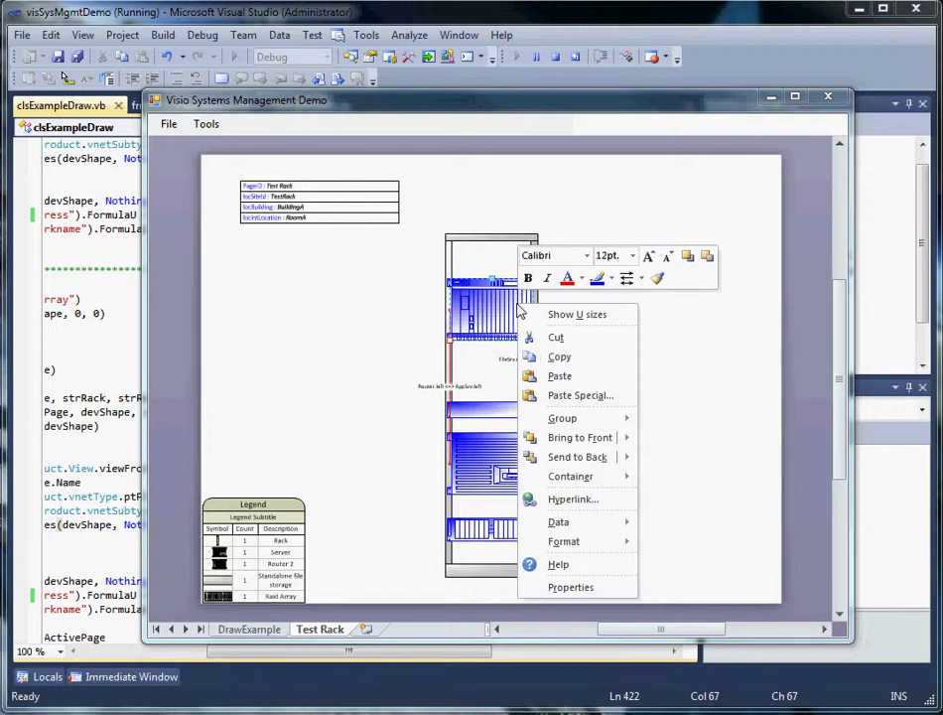
mouse_move(588, 526)
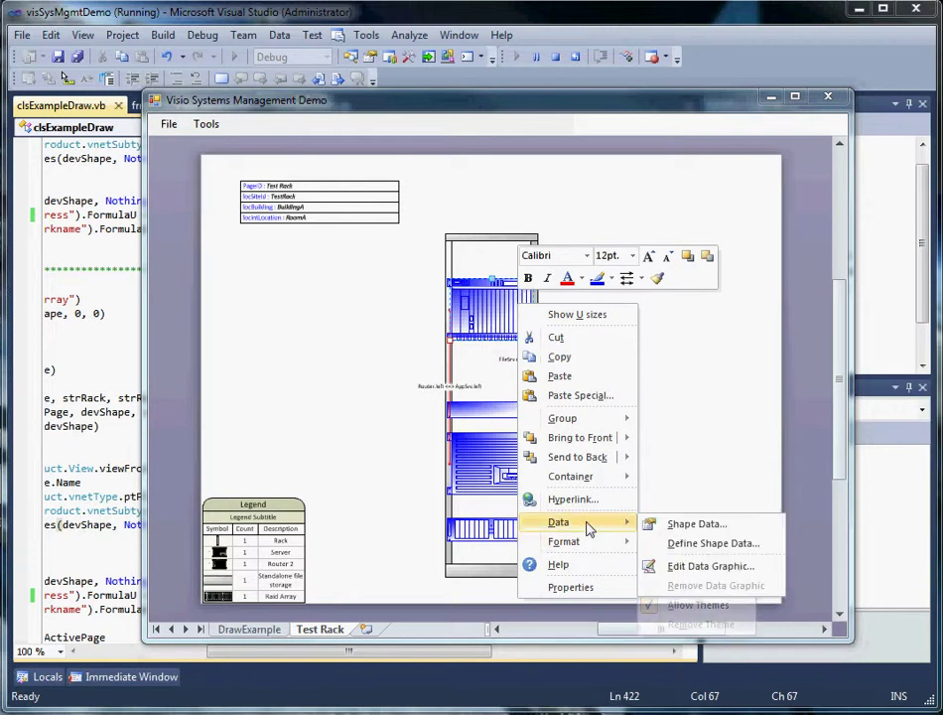
click(700, 526)
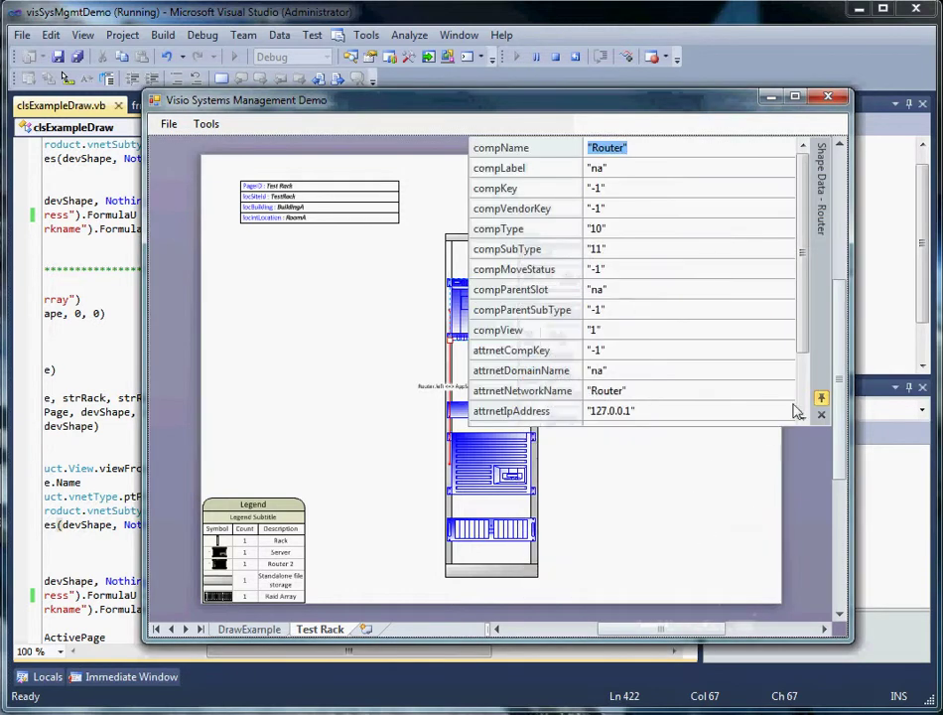
drag(802, 329, 802, 345)
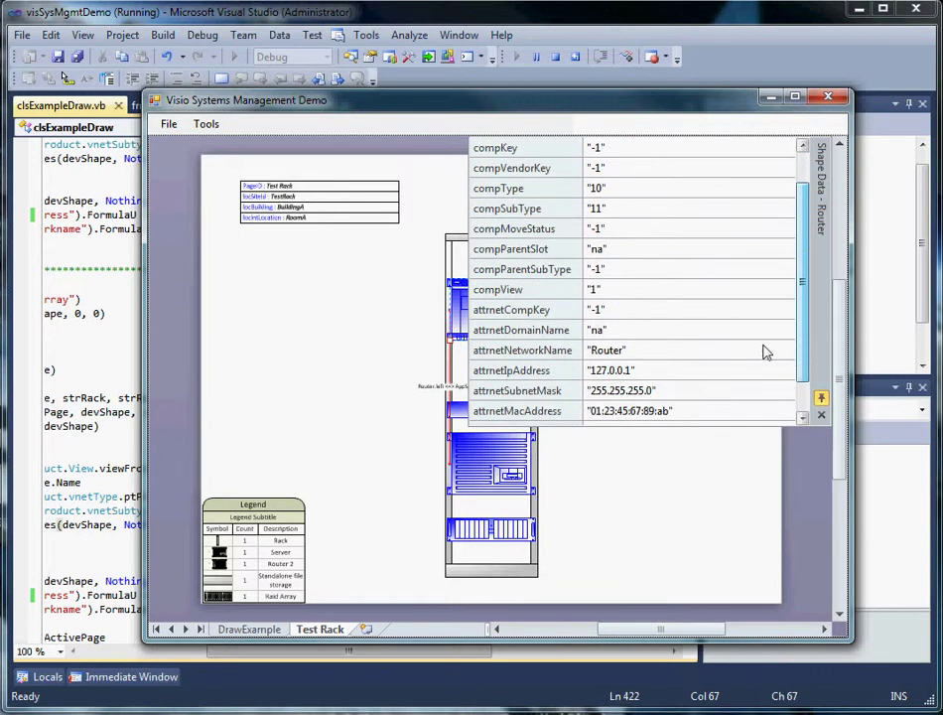
click(705, 352)
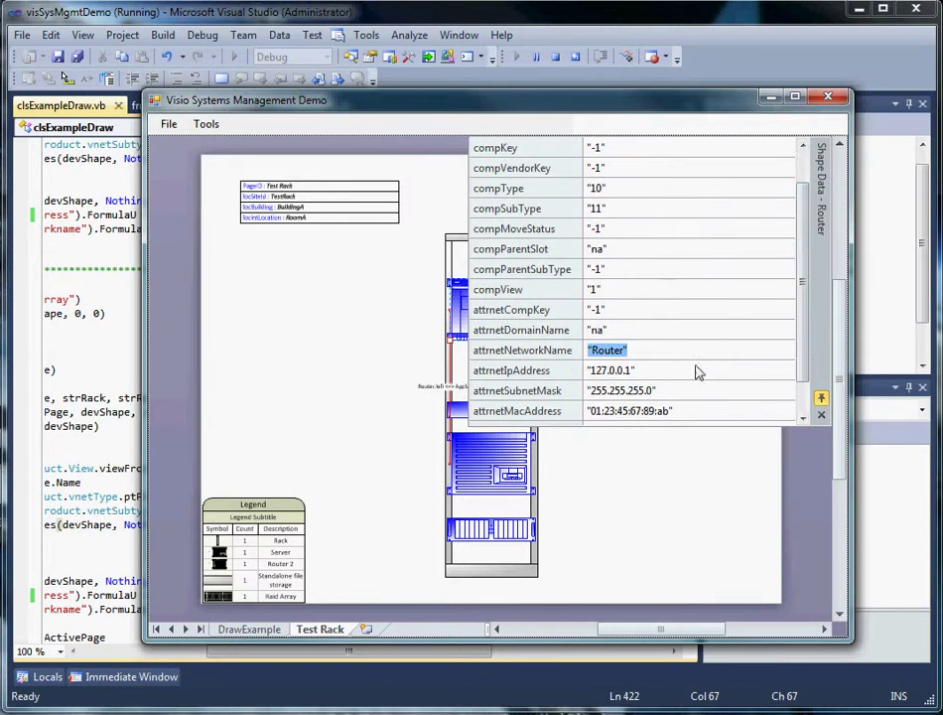
click(693, 373)
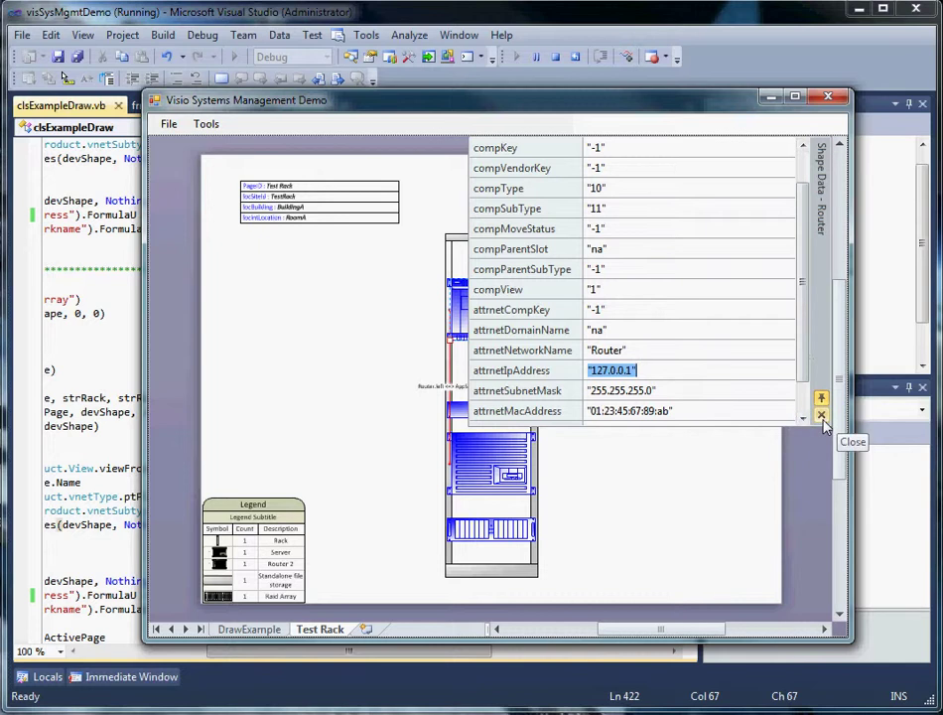
click(822, 417)
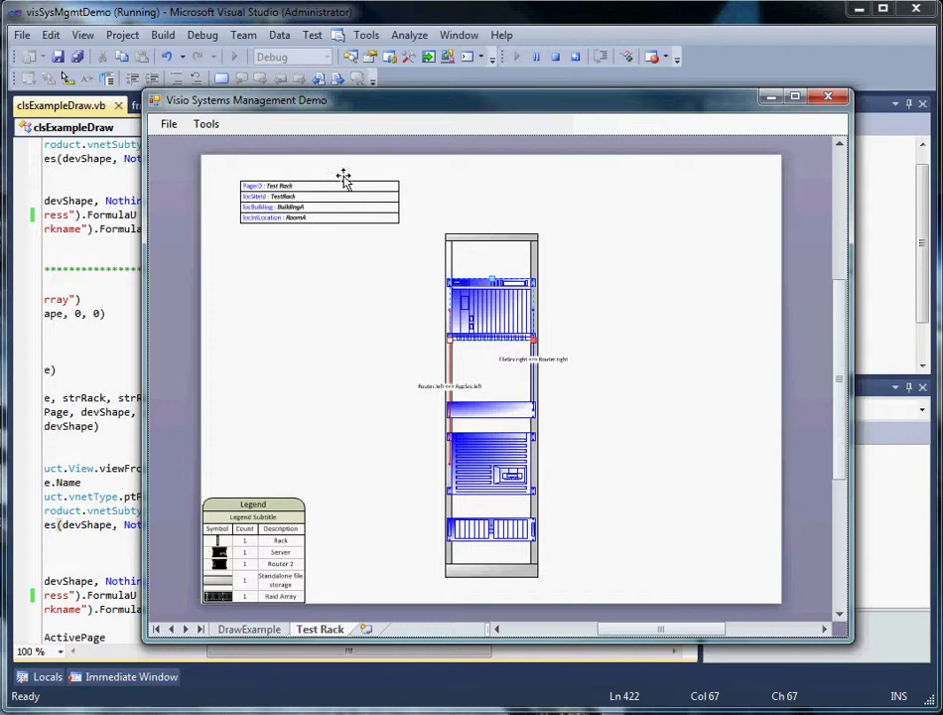
- Bring up the Tools > NetTools > ConnectTools submenu listing Telnet/SSH and RemoteDesktop
click(209, 127)
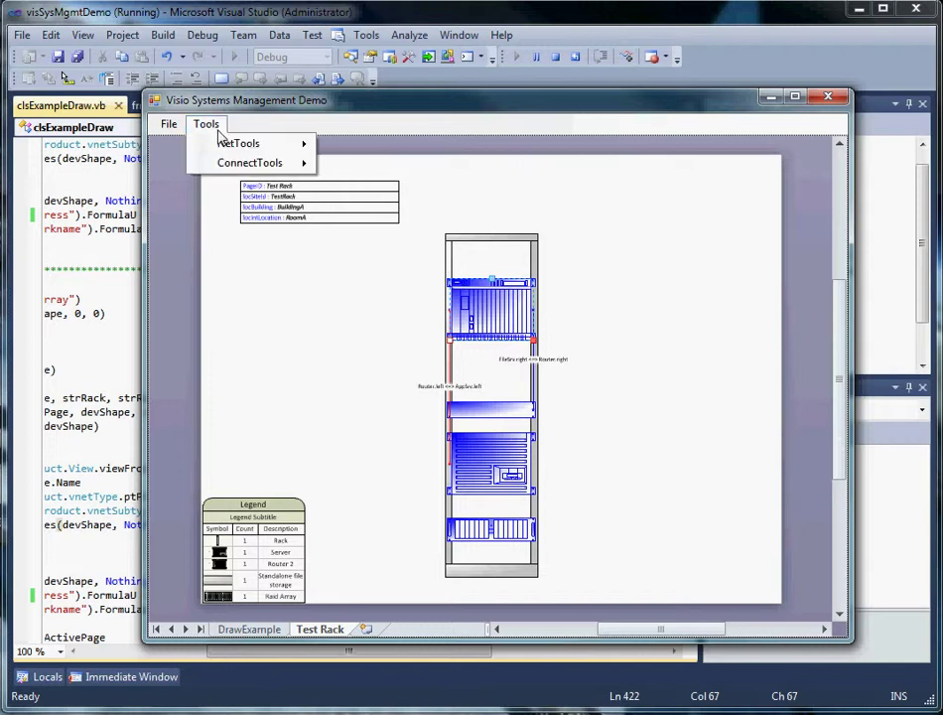
mouse_move(225, 149)
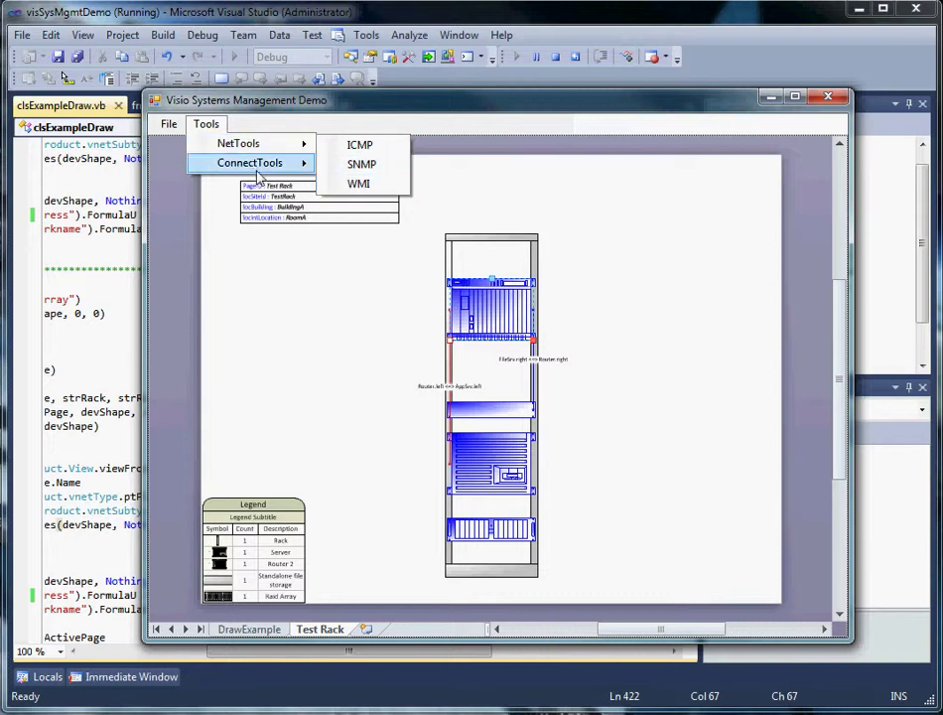
mouse_move(252, 162)
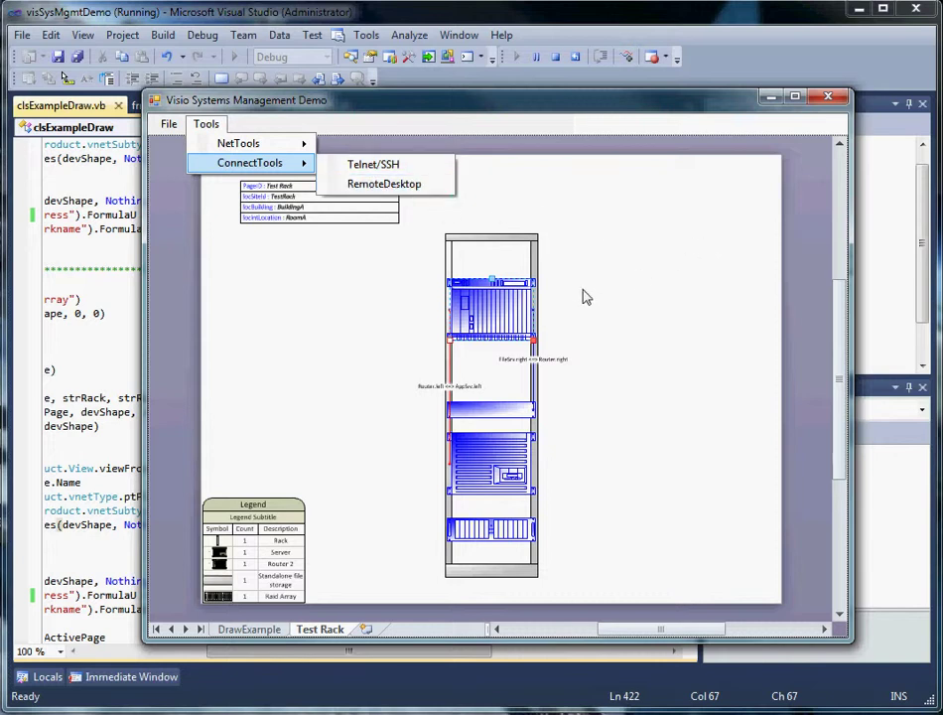
click(467, 303)
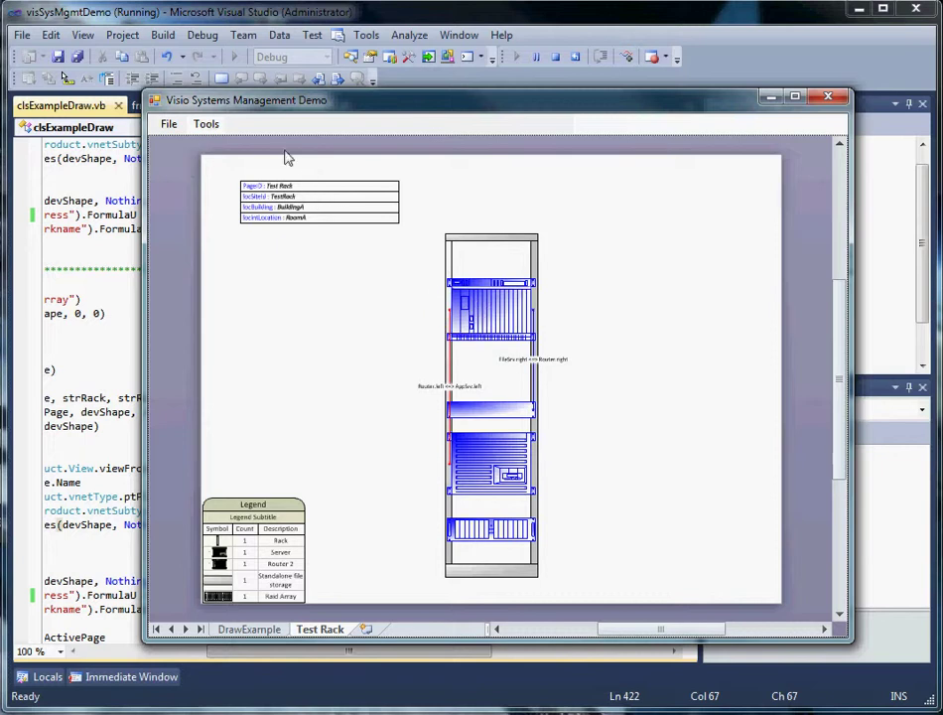
click(206, 123)
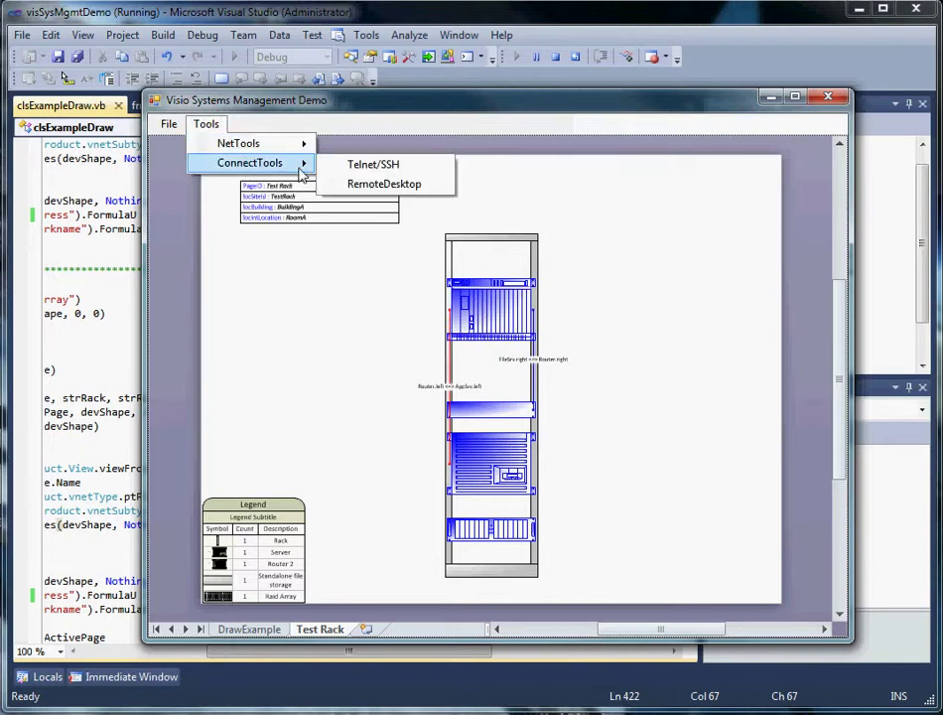
- Connect via Telnet/SSH to 127.0.0.1 in SecureCRT, then close and disconnect the session
click(365, 166)
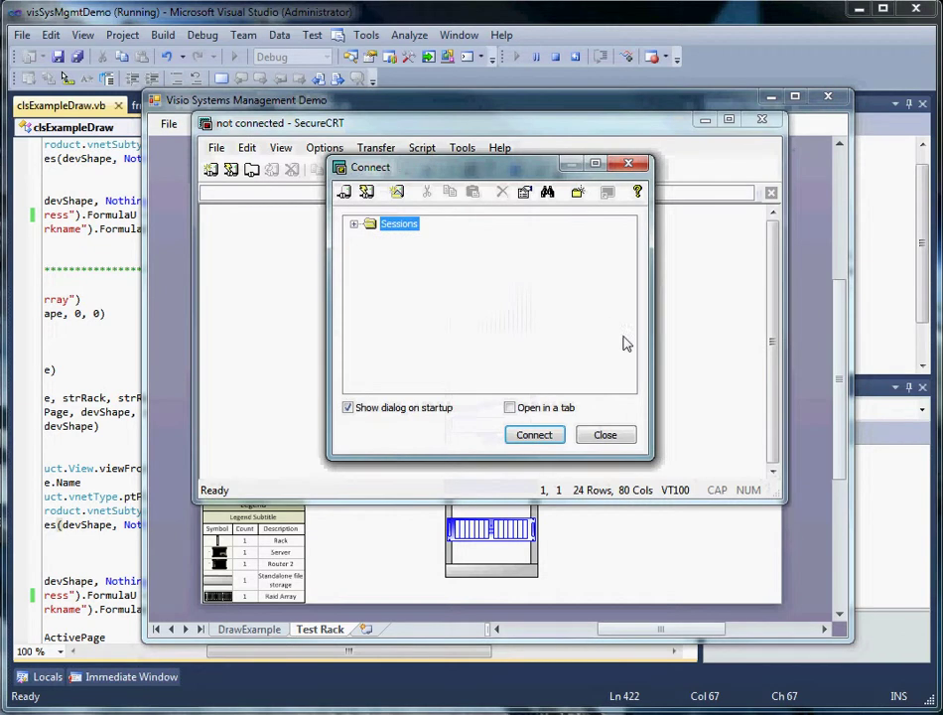
click(543, 440)
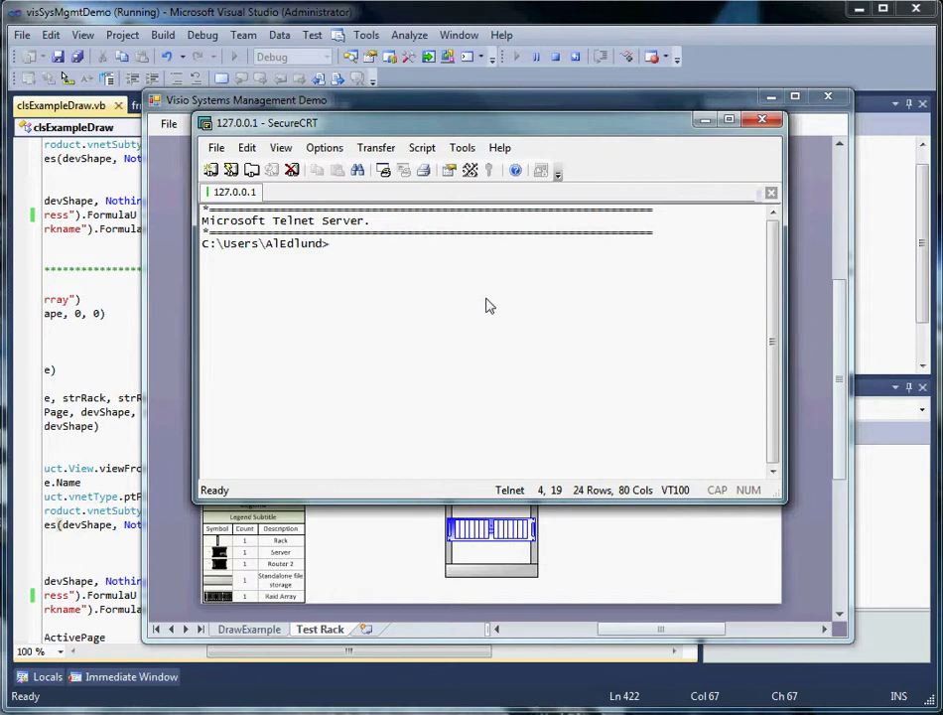
click(764, 121)
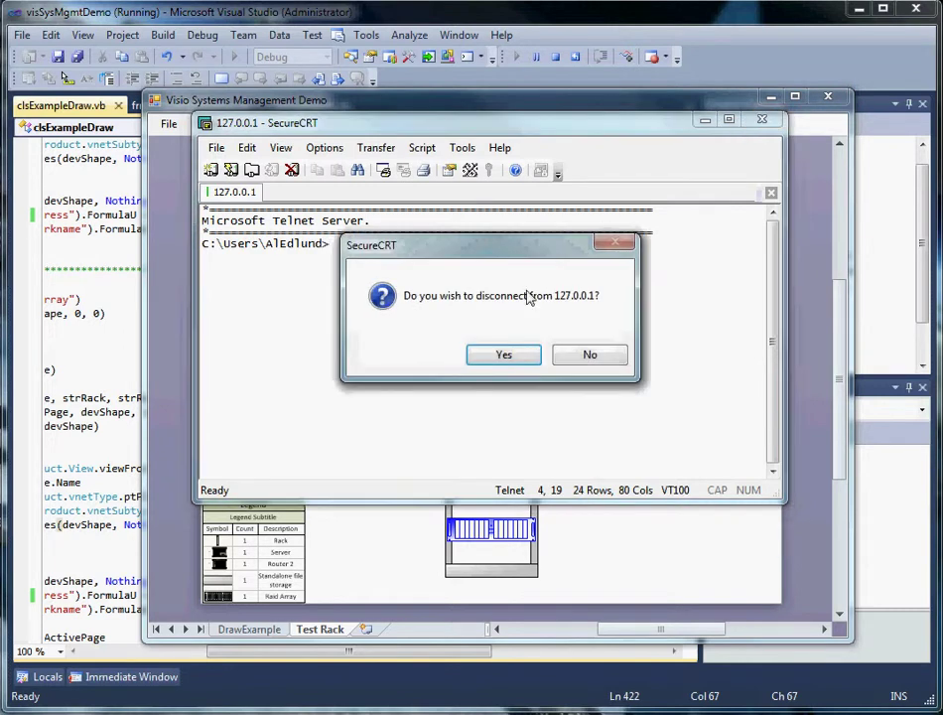
click(530, 365)
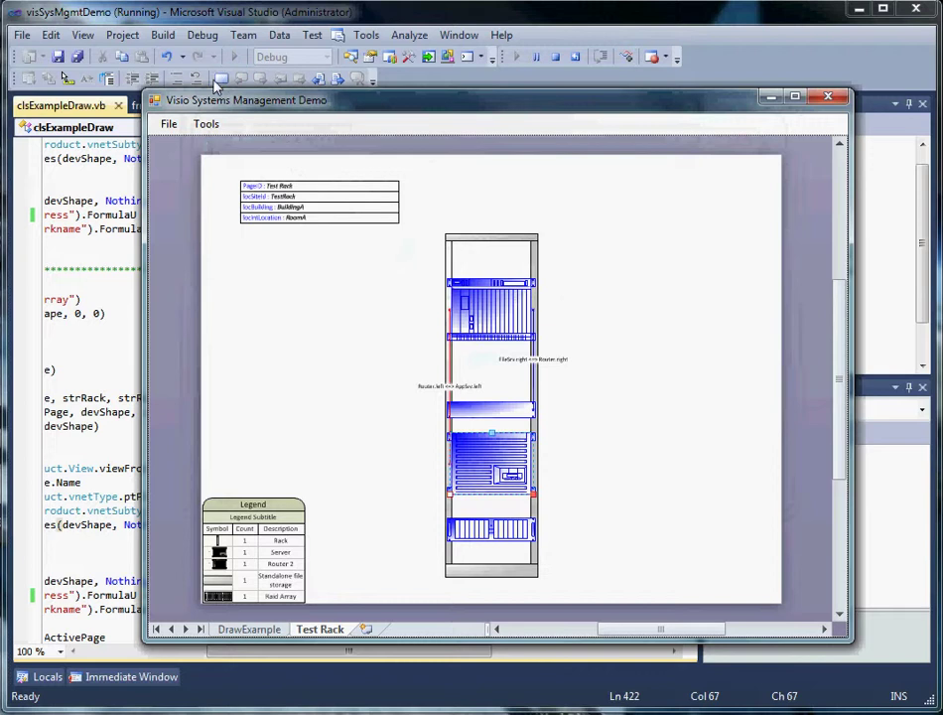
- Launch RemoteDesktop to 192.168.1.102, enter the account password, and accept the certificate warning
click(206, 124)
mouse_move(253, 163)
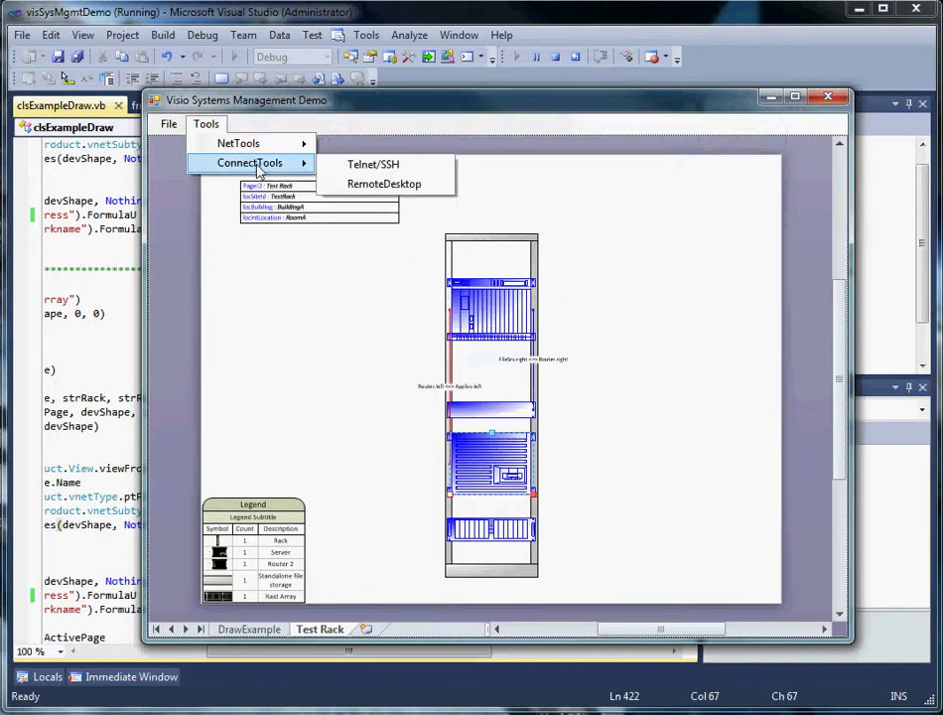
click(419, 184)
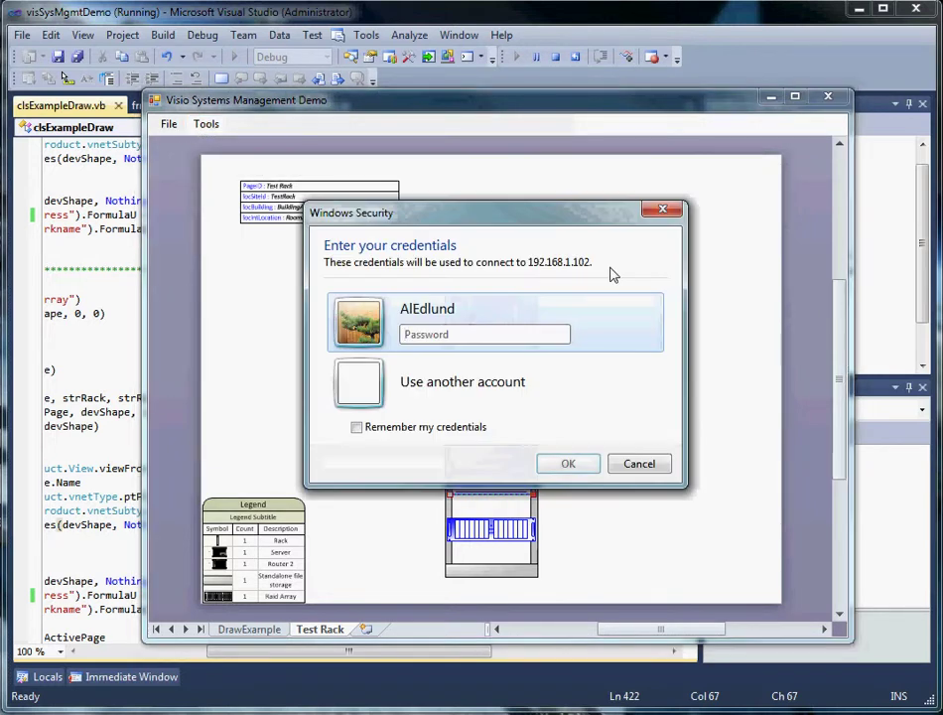
click(529, 337)
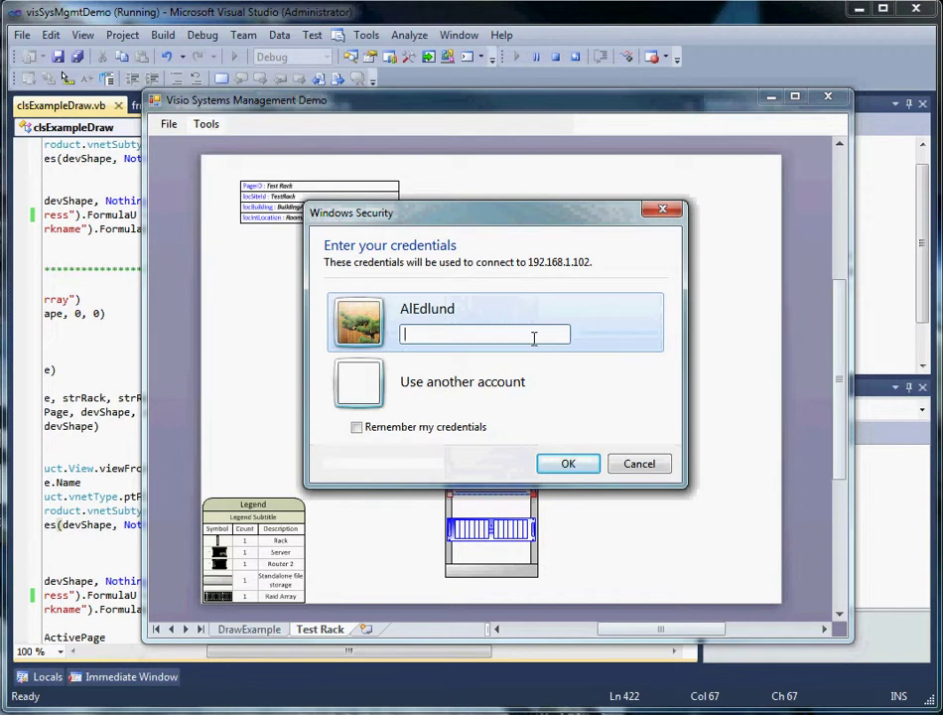
text(*****)
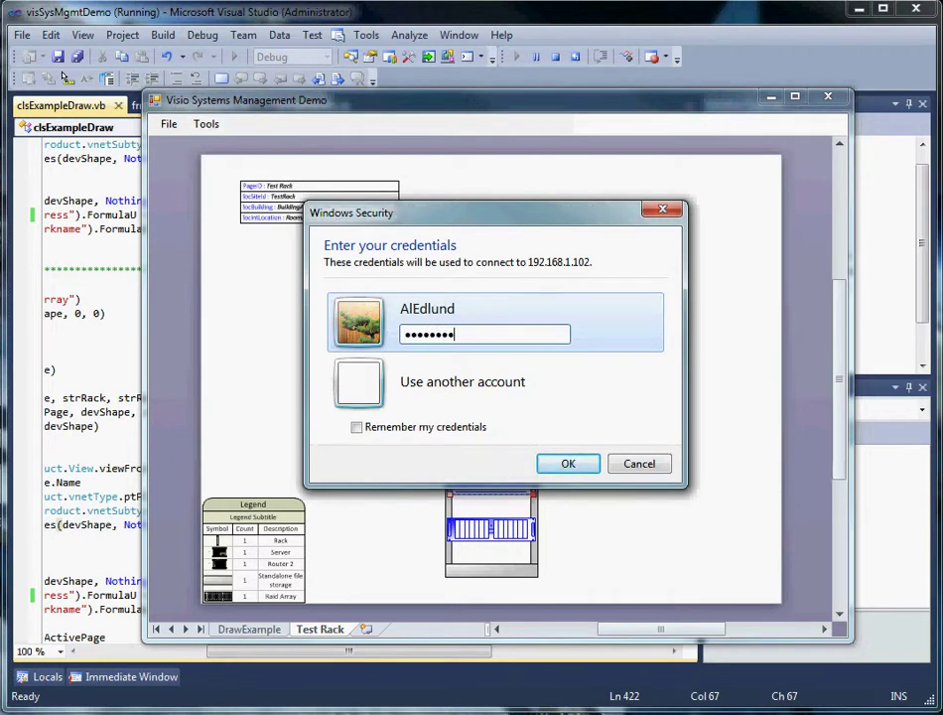
key(Return)
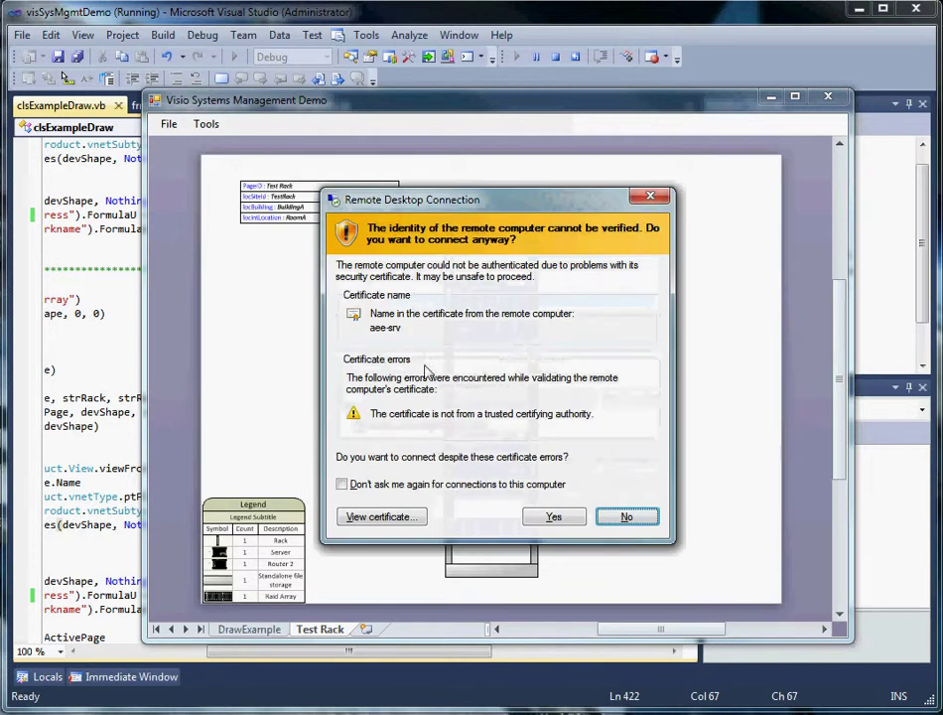
click(557, 518)
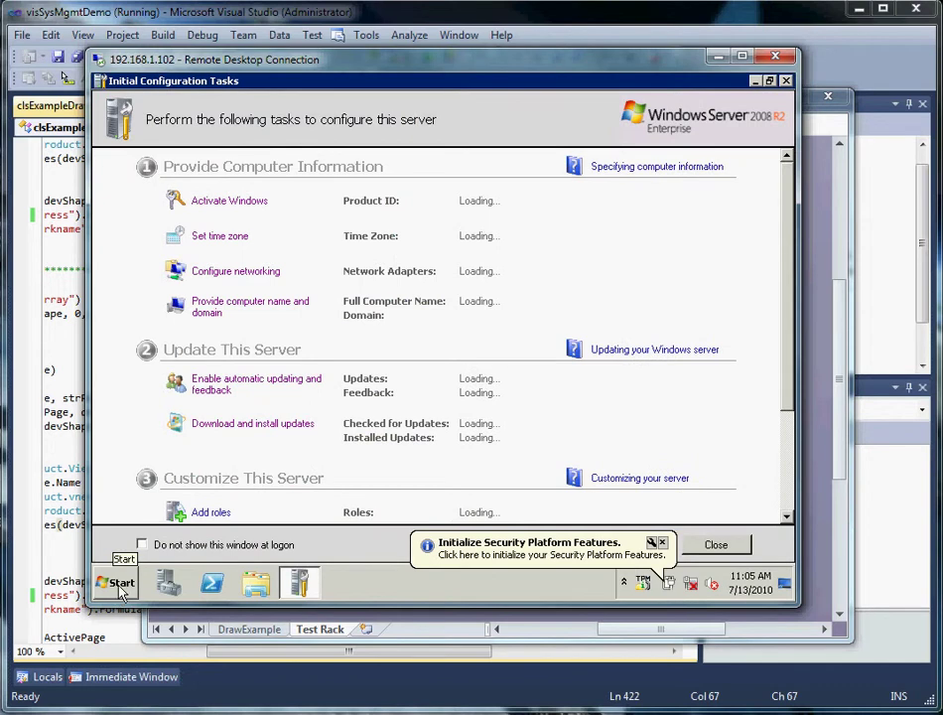
- Log off the Windows Server 2008 R2 remote session from its Start menu
click(121, 587)
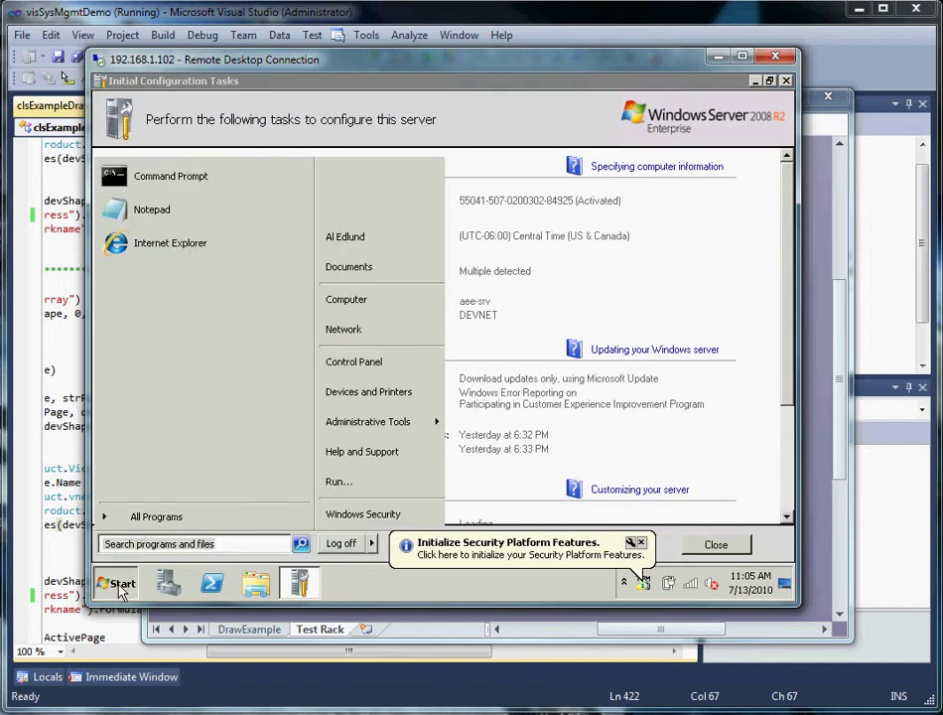
click(357, 548)
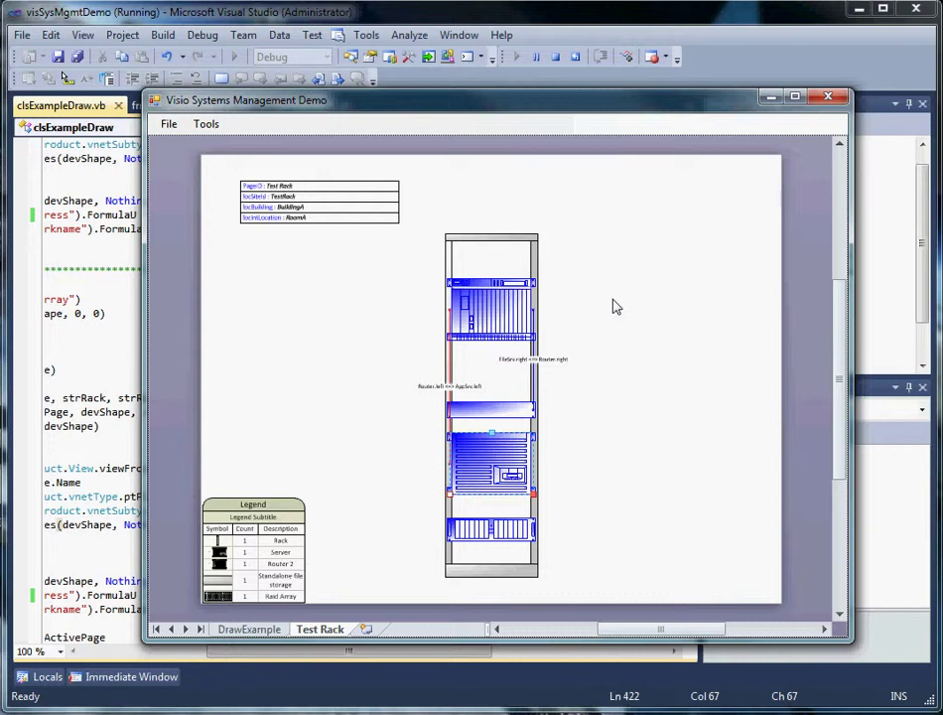
- Select the Router 2 shape and run the NetTools ICMP test on it
click(503, 315)
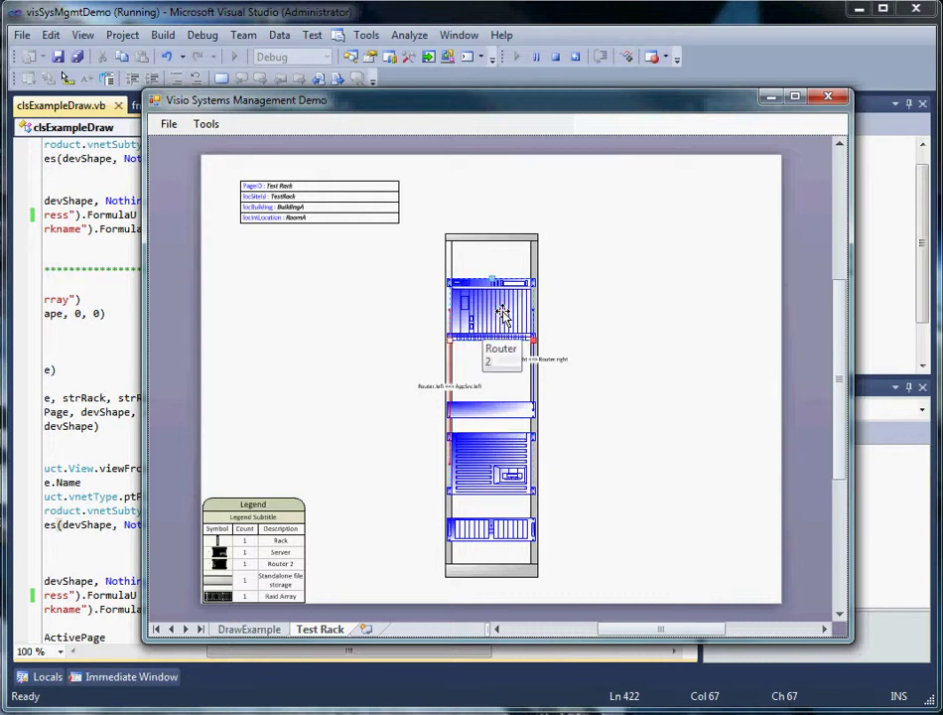
click(205, 126)
mouse_move(224, 147)
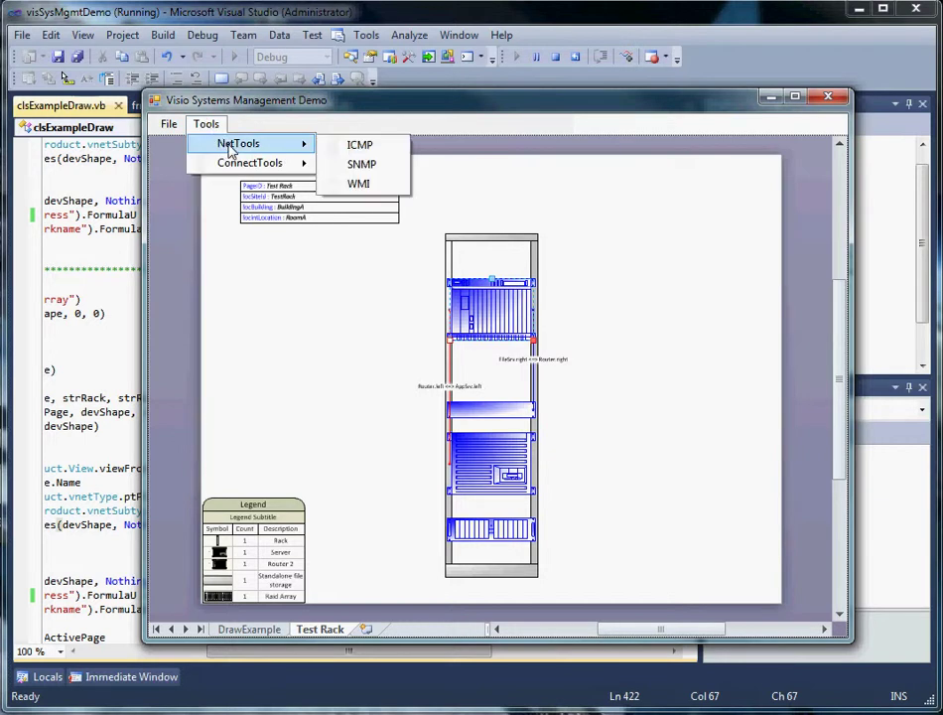
click(337, 148)
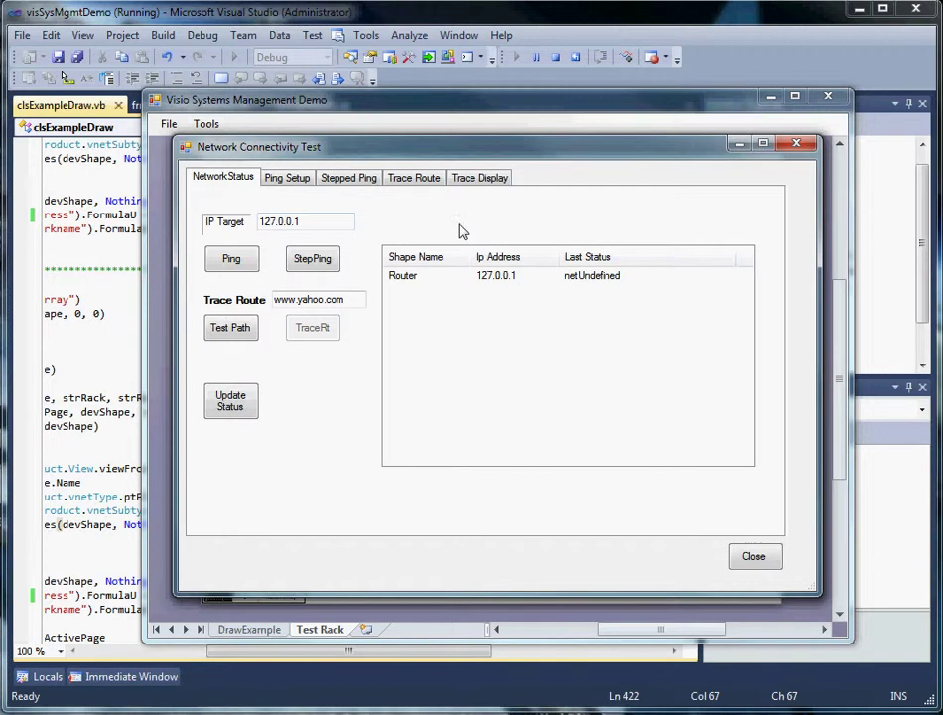
- Check the Ping Setup parameters, then ping the router at 127.0.0.1 from NetworkStatus
click(286, 178)
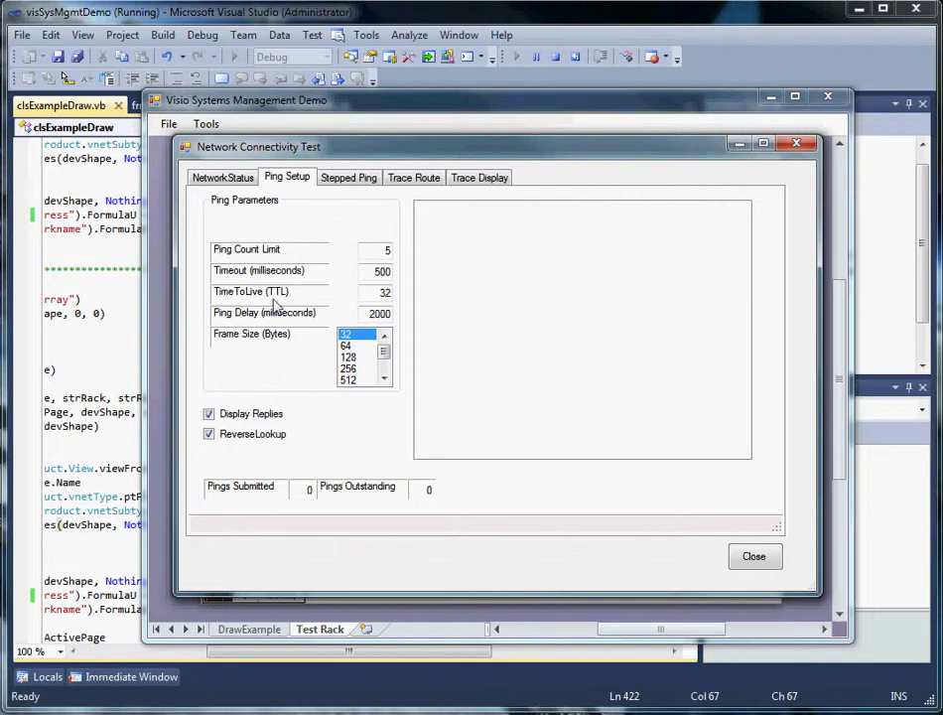
click(235, 178)
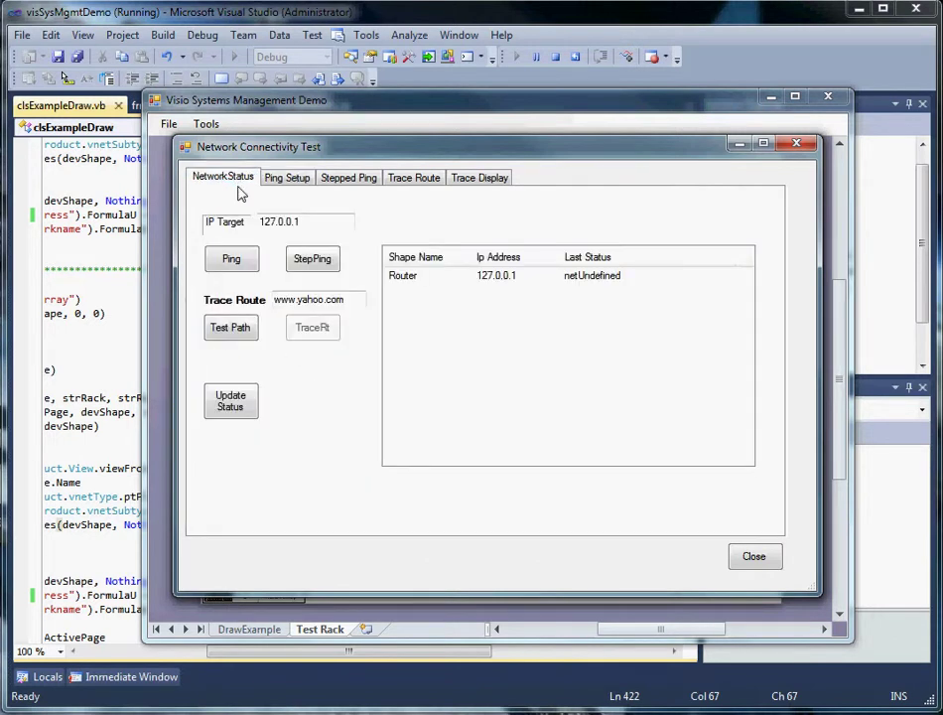
click(232, 260)
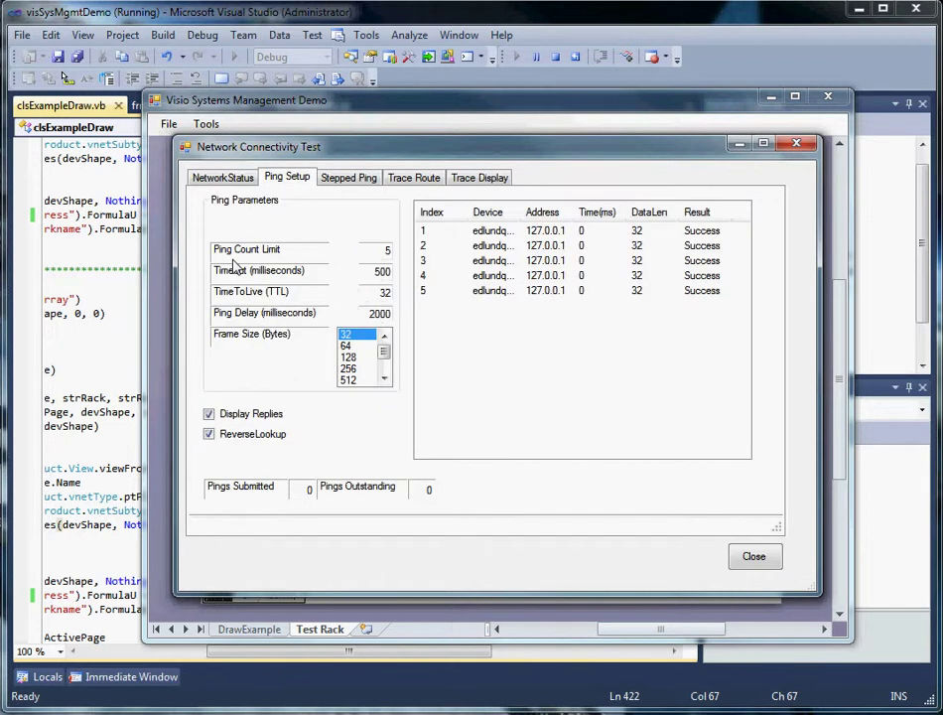